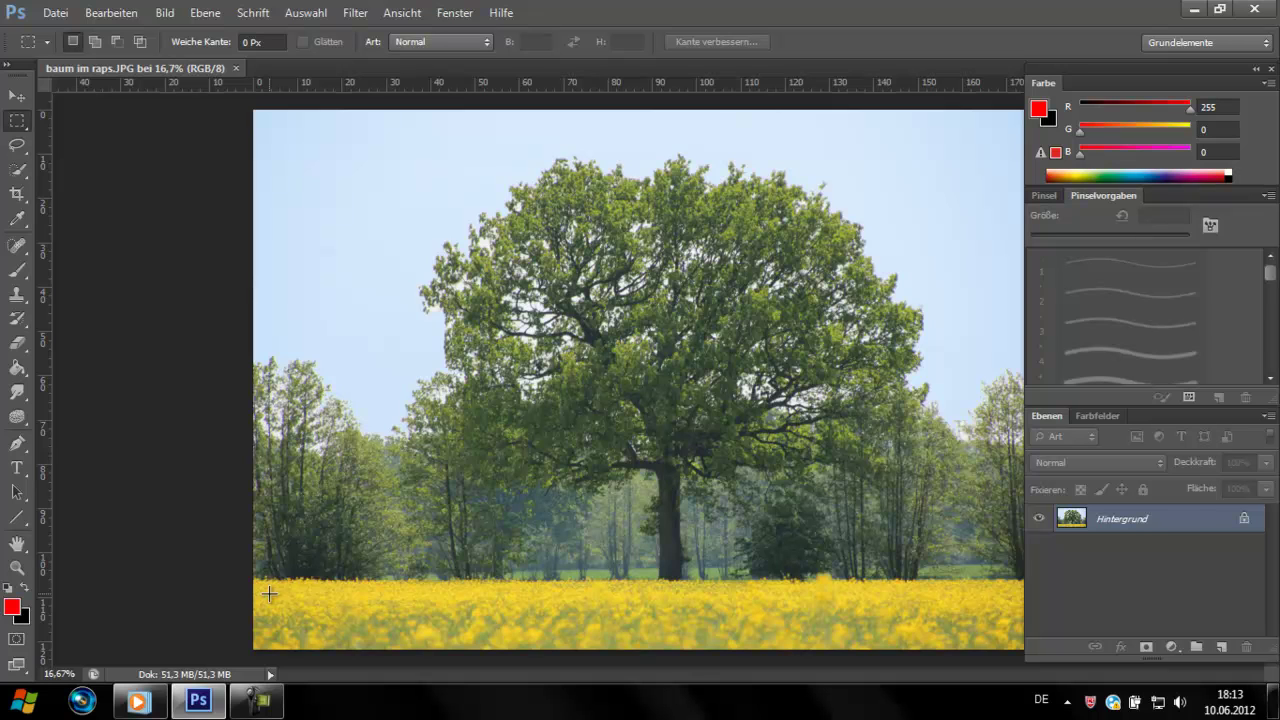
Select the Type tool and zoom out to 12.5% so the whole tree photo is visible.
click(17, 467)
scroll(689, 414, down, 1)
scroll(689, 414, down, 1)
scroll(689, 414, down, 1)
scroll(689, 414, up, 1)
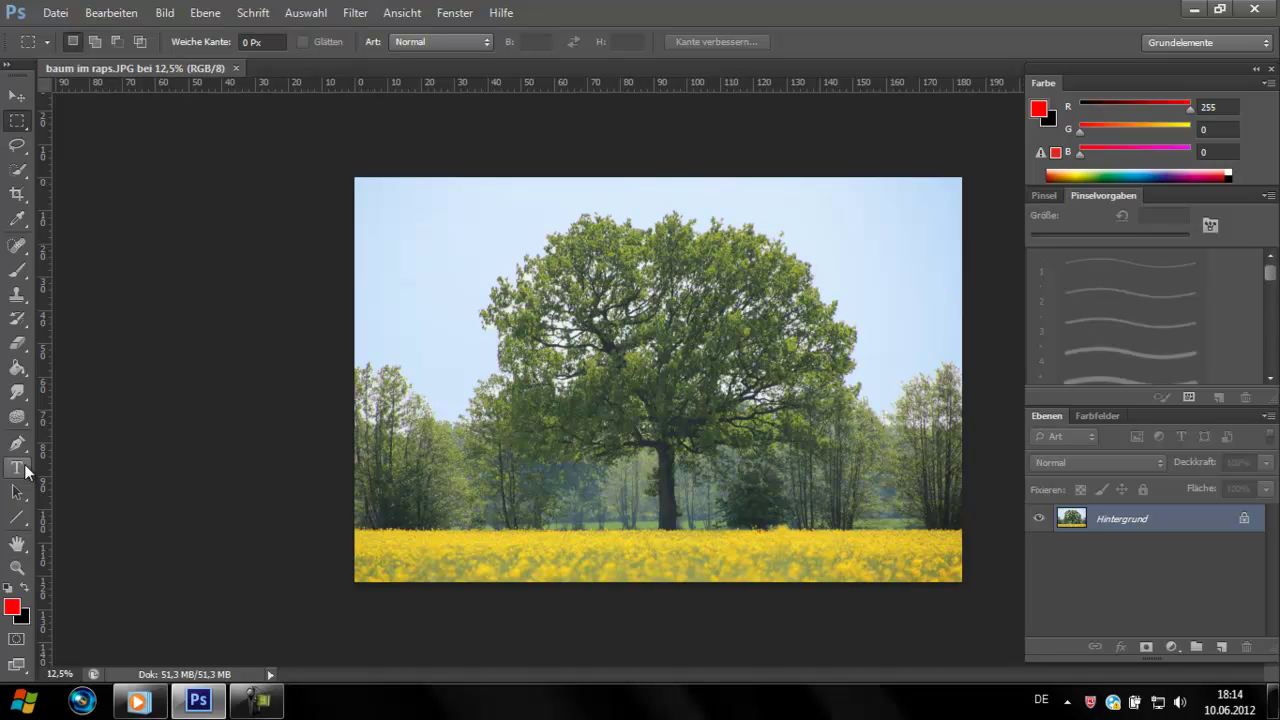
Start a new text layer on the photo with a 250 pt font size.
click(26, 471)
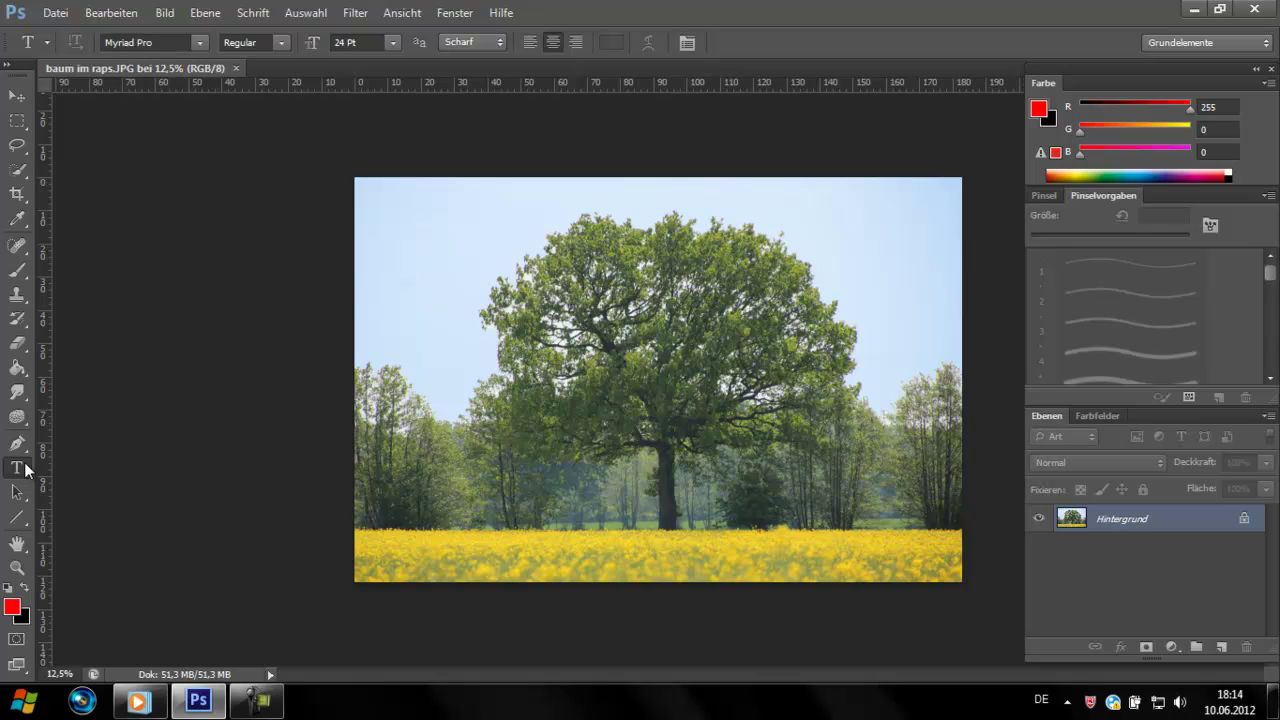
click(507, 376)
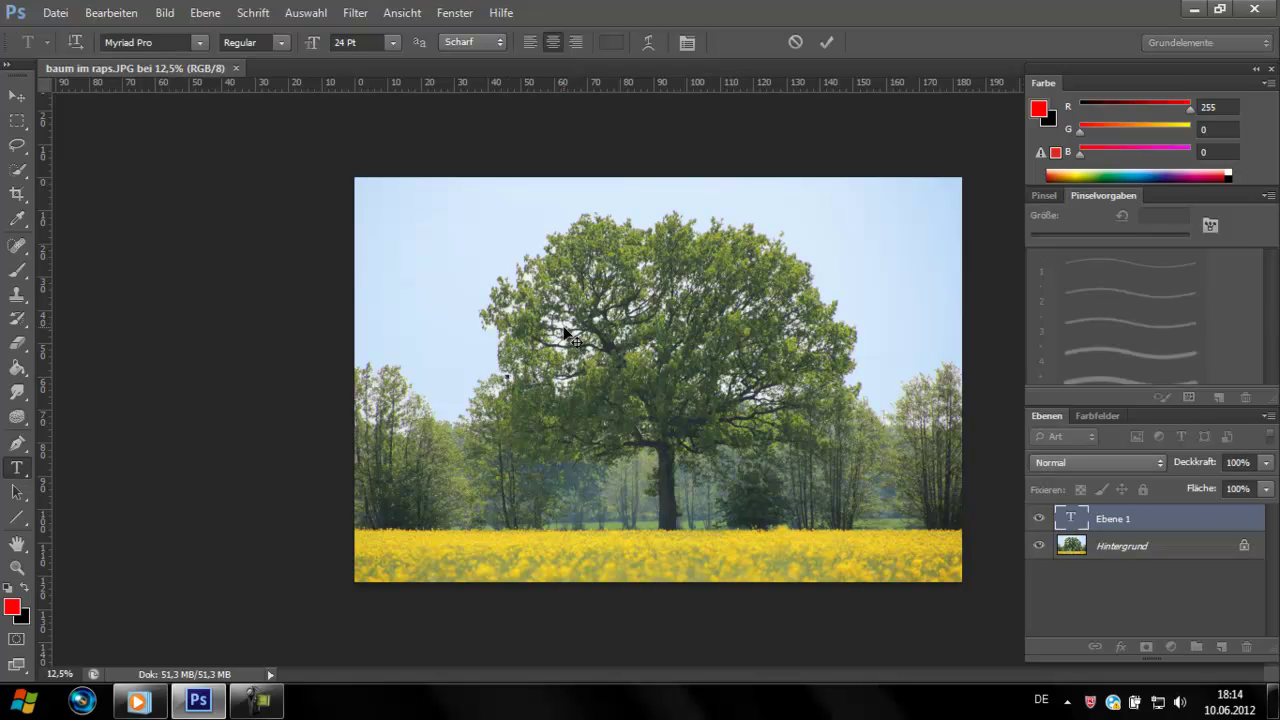
double_click(344, 42)
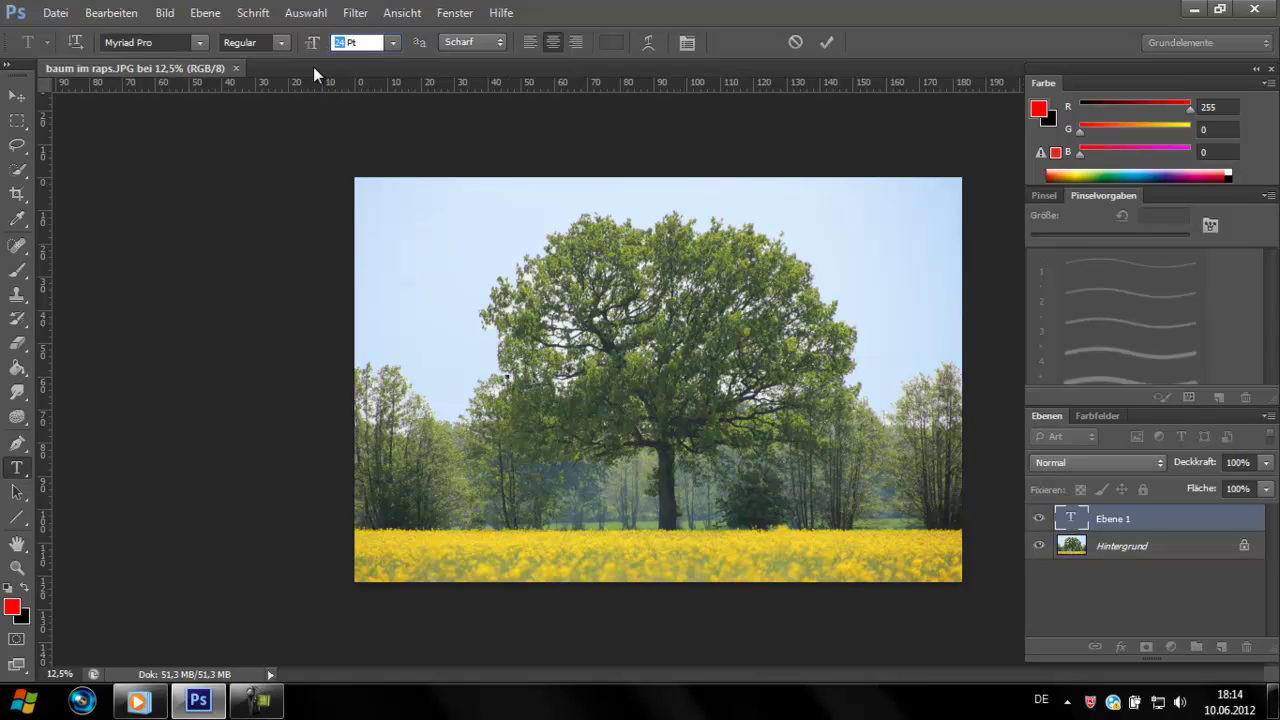
text(250)
key(Return)
Raise the font size to 2500, accept the clamp to 1296 pt, and commit the layer.
double_click(347, 40)
text(2500)
key(Return)
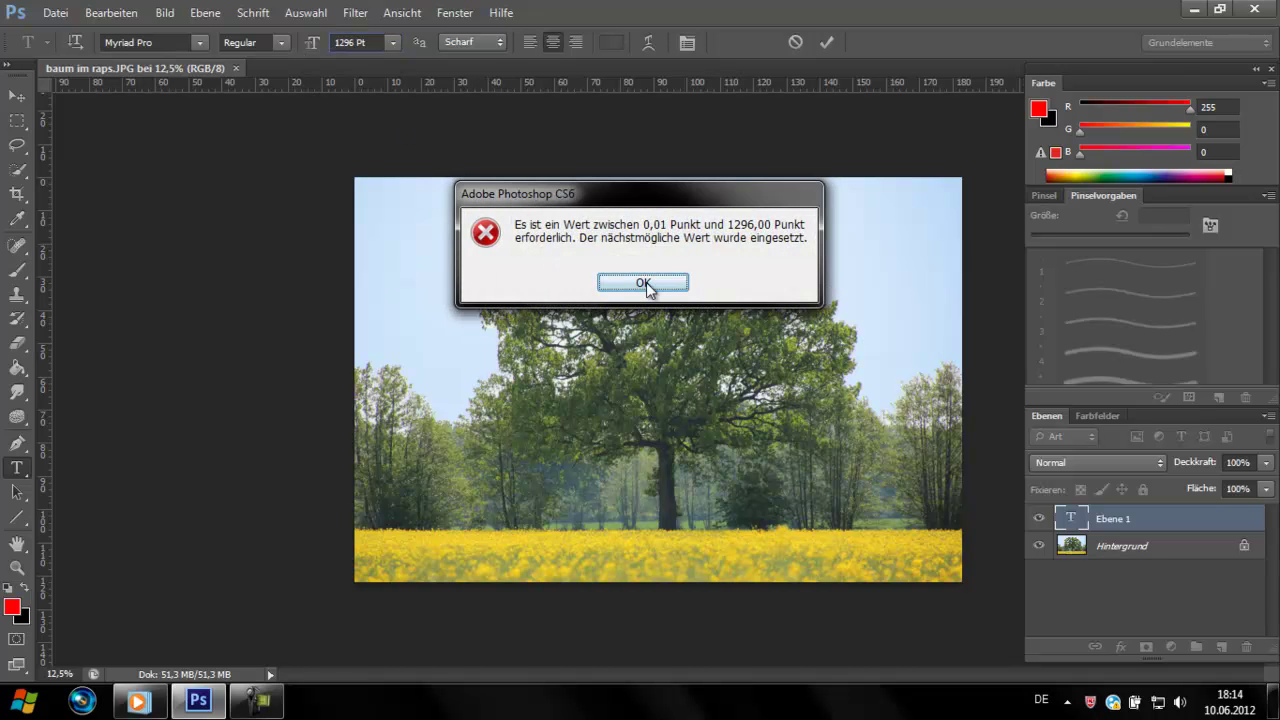
click(646, 282)
key(Return)
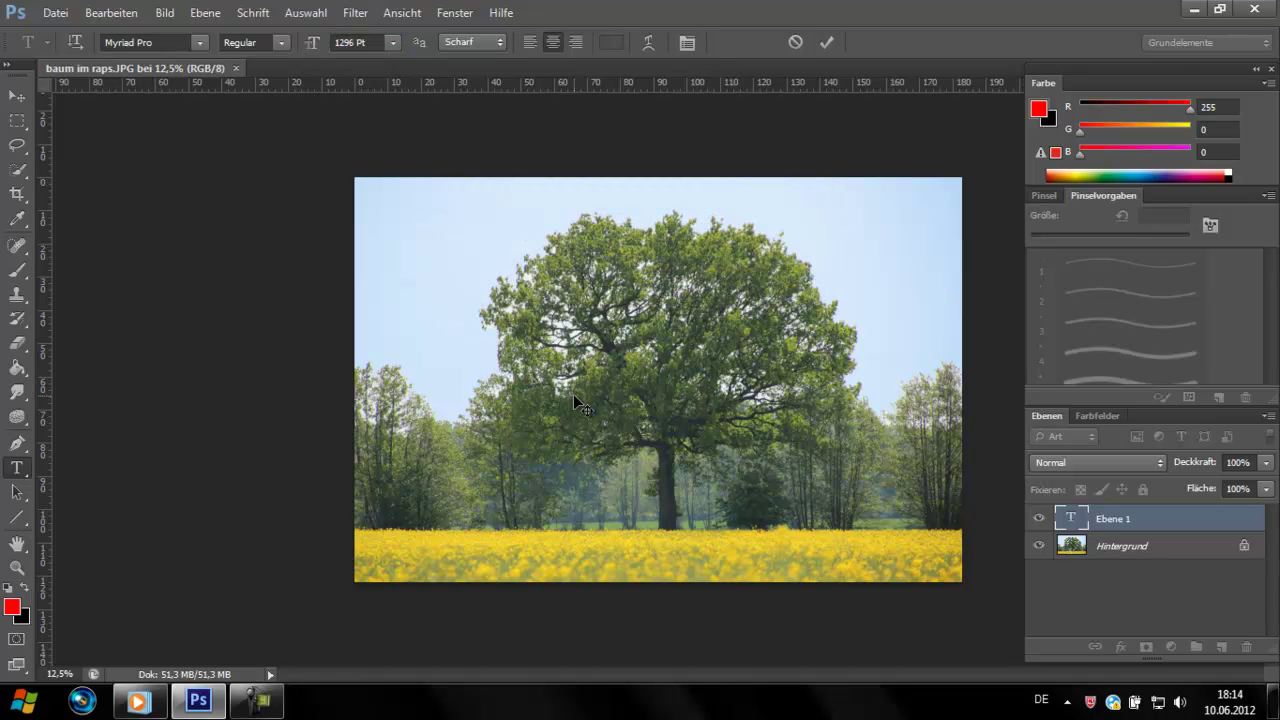
click(17, 145)
Create a text layer reading '© Tunkonic' and shift it toward the photo's centre.
click(17, 467)
click(408, 368)
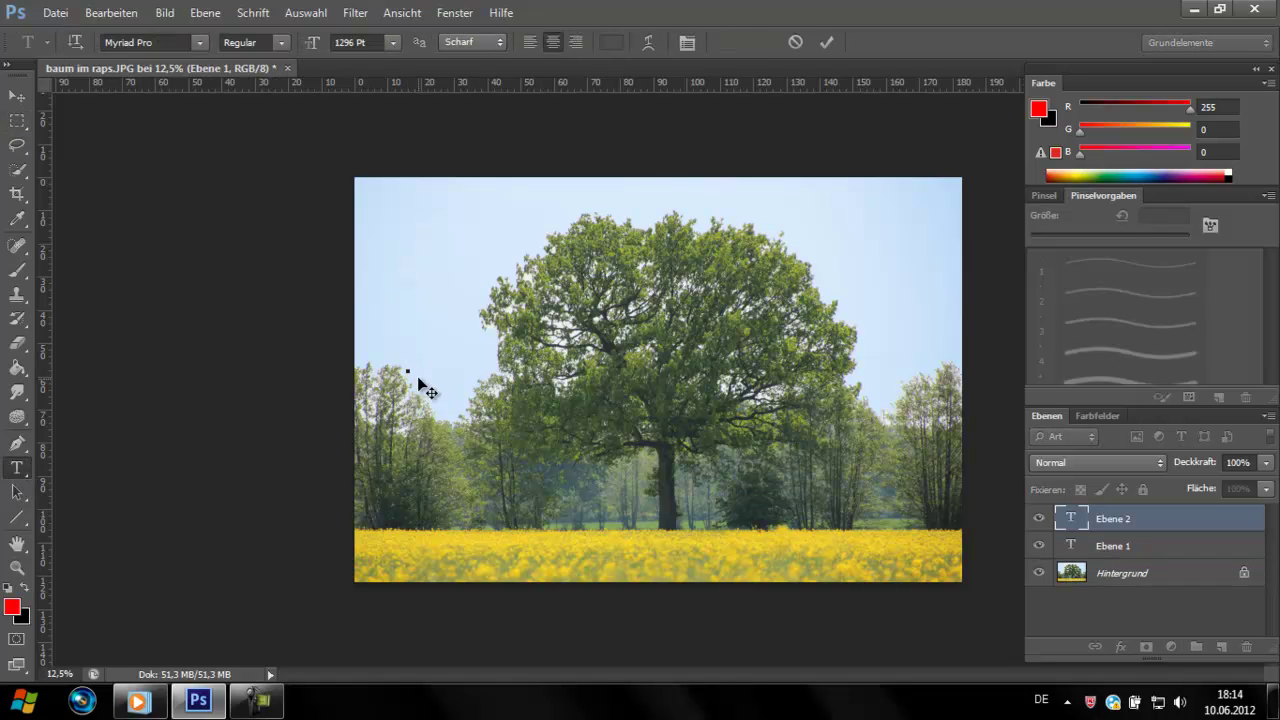
drag(479, 419, 501, 437)
text(© Tunkonic)
drag(642, 420, 850, 431)
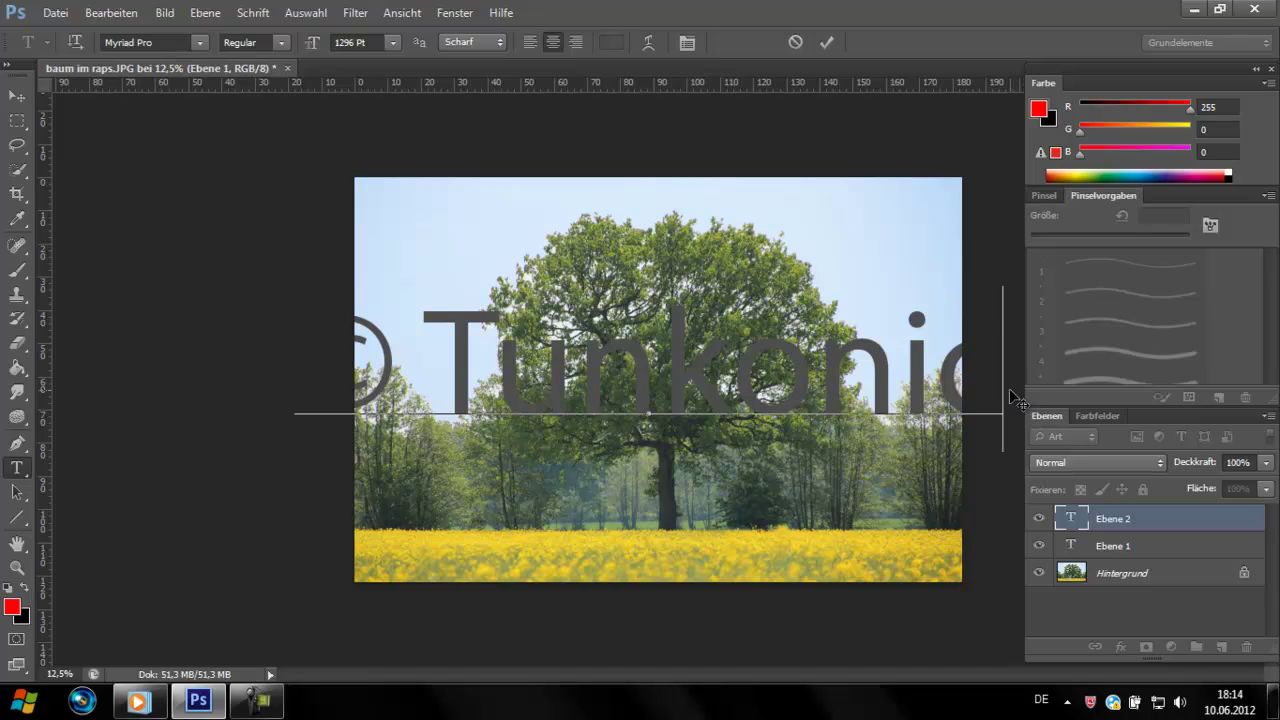
Set the '© Tunkonic' text to 1000 pt, commit it, then reselect the text.
drag(1000, 390, 168, 246)
double_click(360, 42)
text(100)
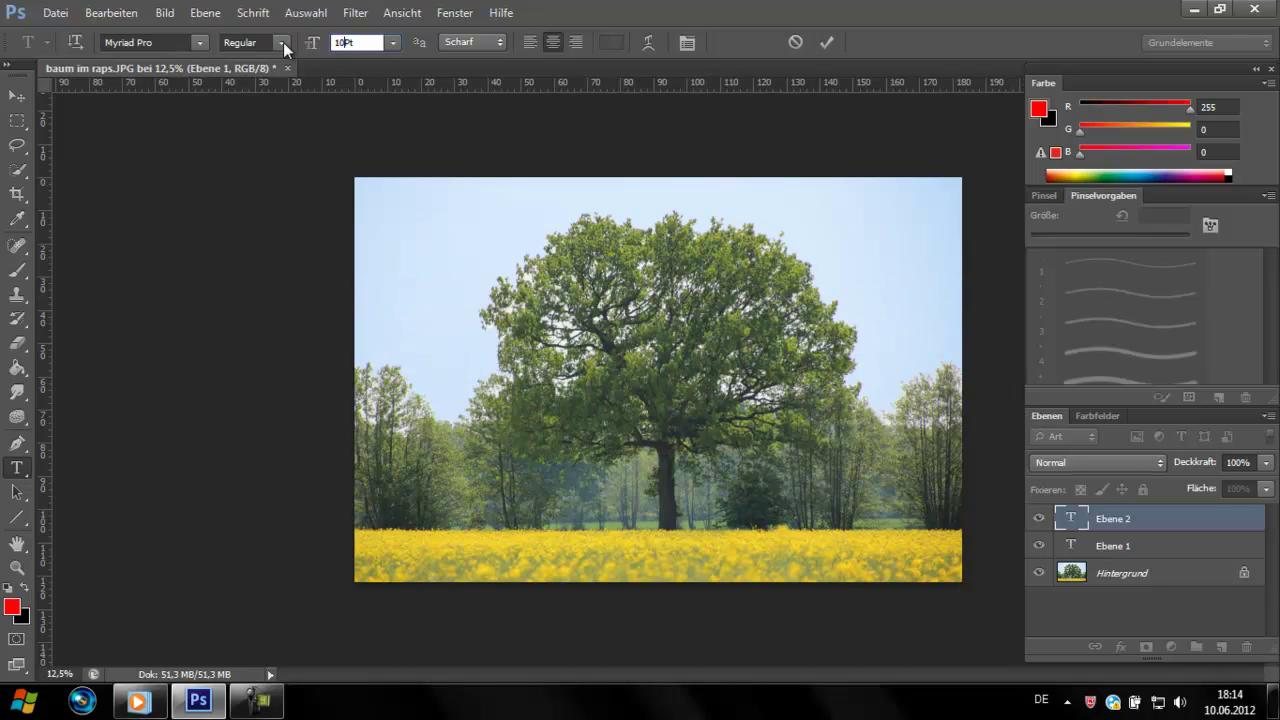
text(0)
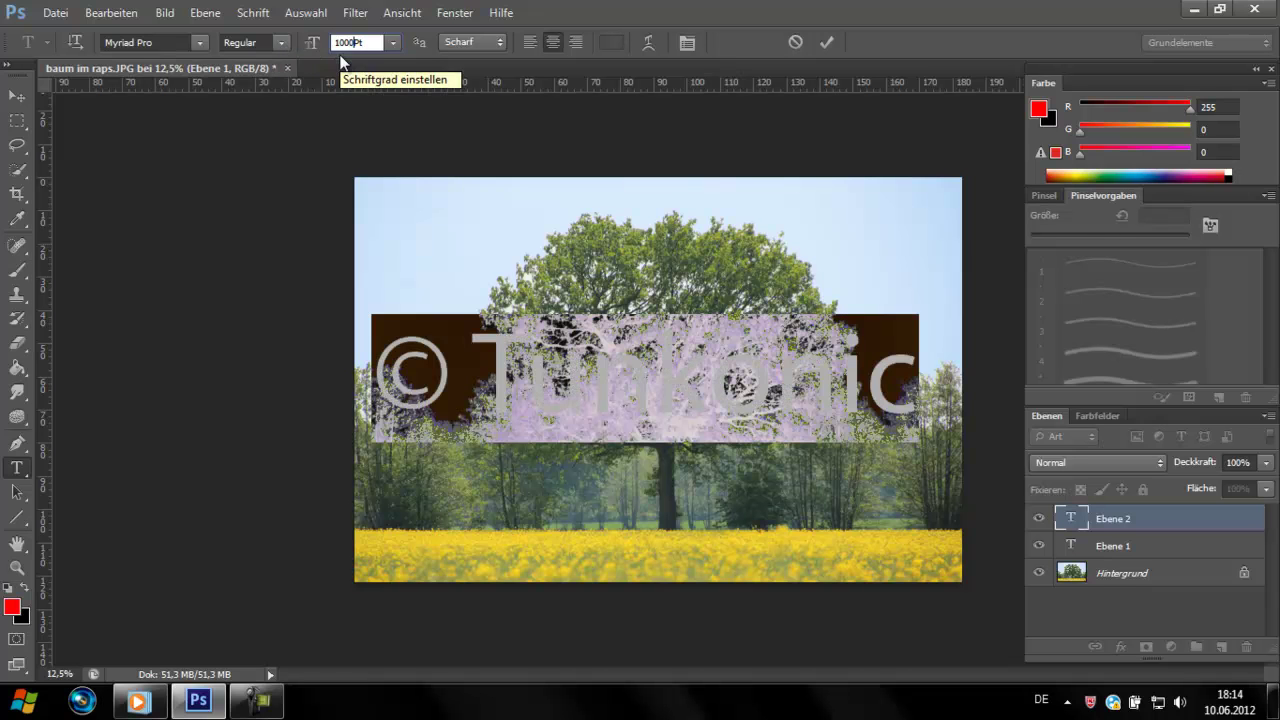
key(Return)
click(17, 120)
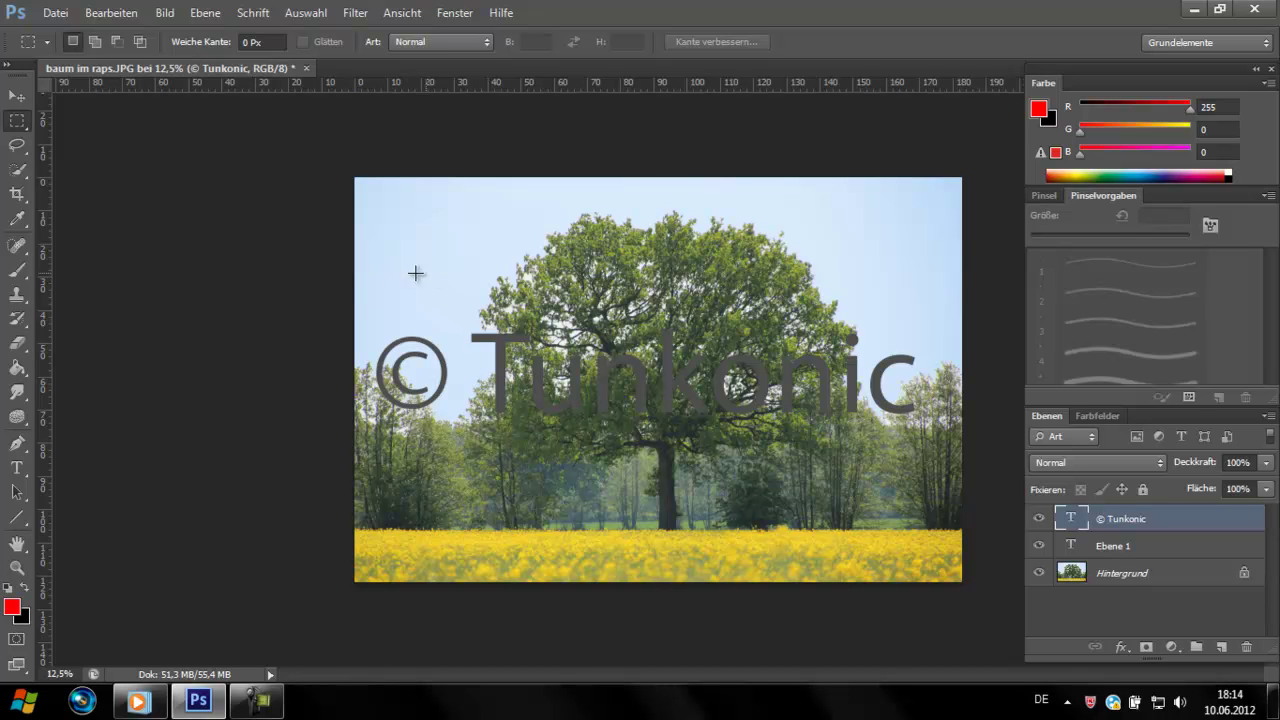
click(17, 467)
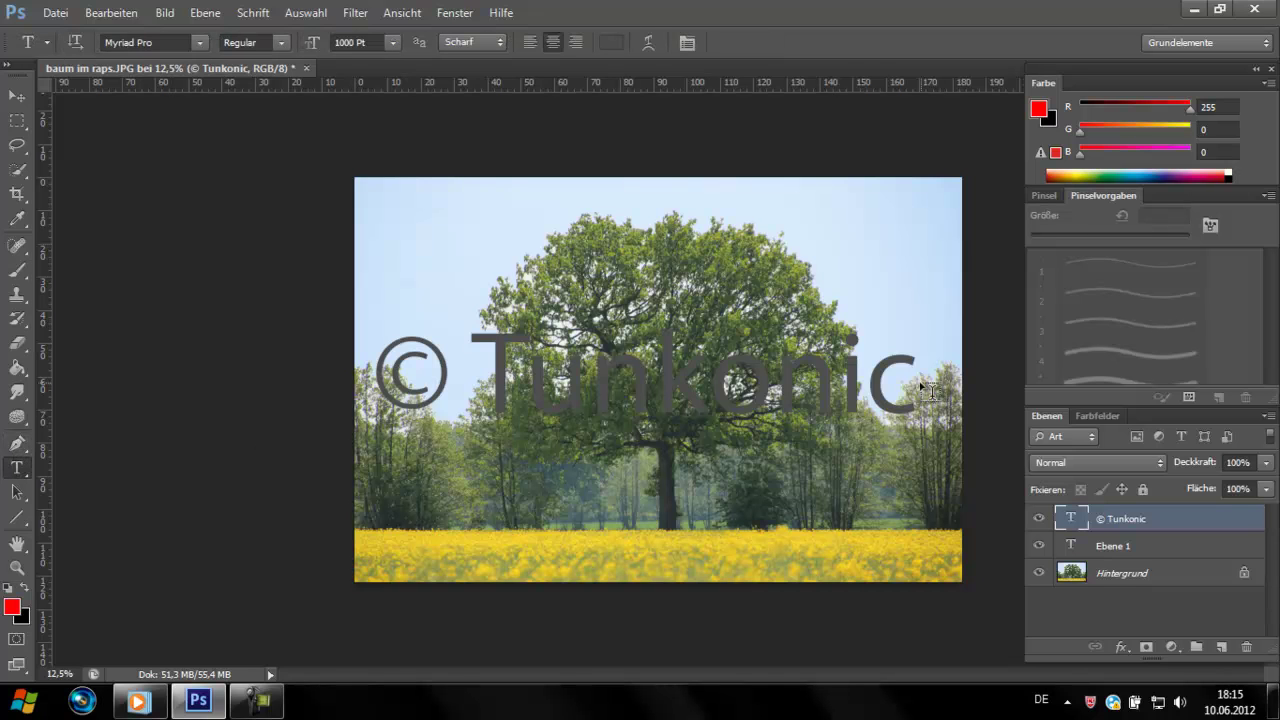
drag(914, 386, 366, 397)
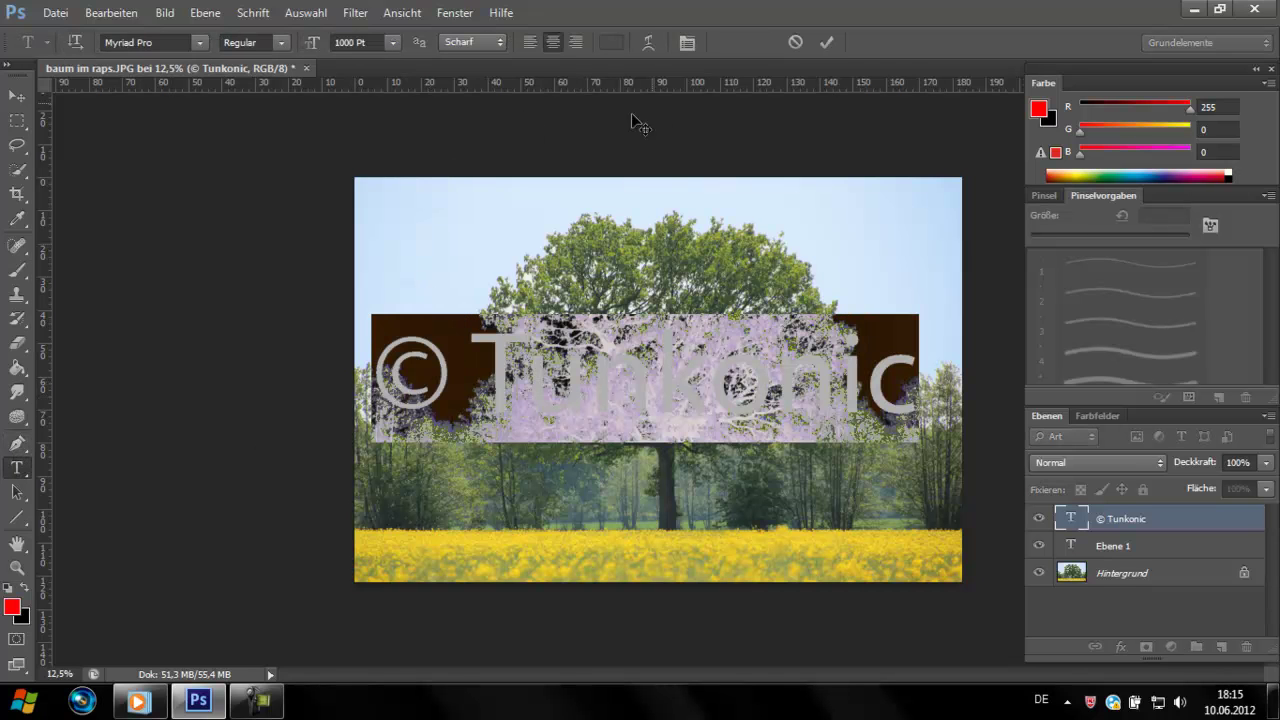
Lower the text layer's opacity to 24% and move it down onto the yellow rapeseed field.
click(459, 413)
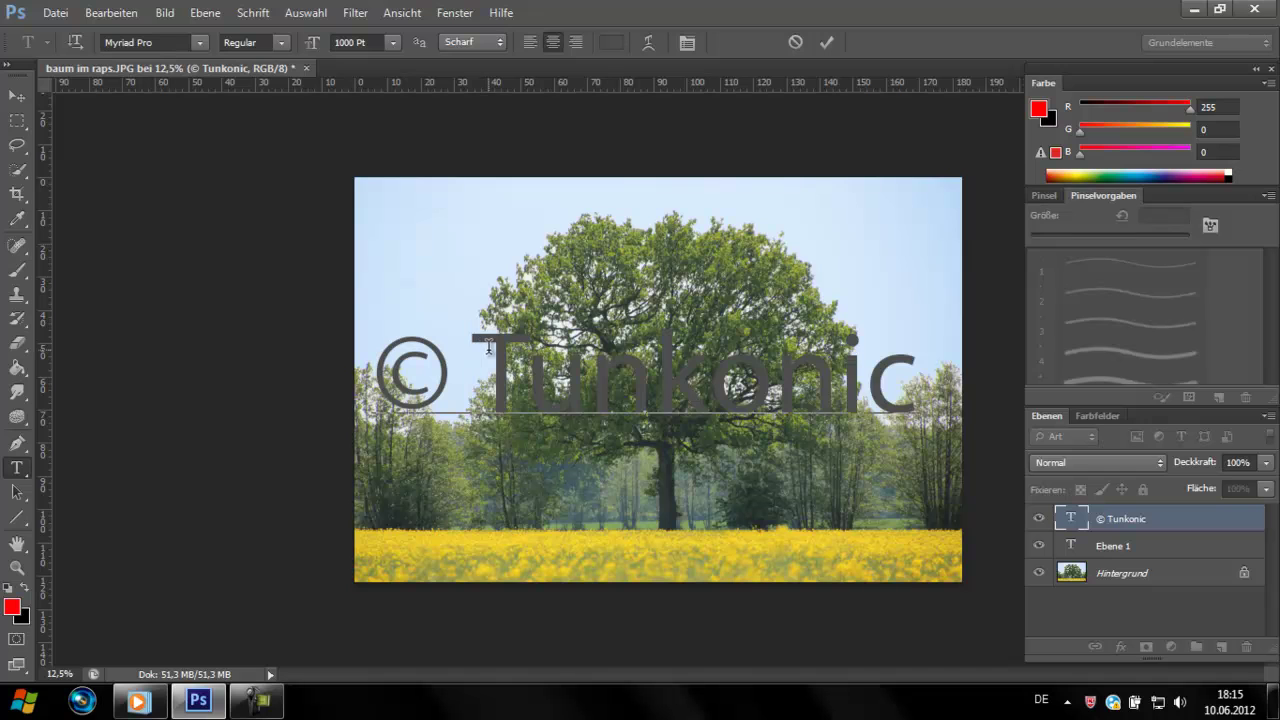
click(1265, 466)
drag(1266, 470, 1194, 485)
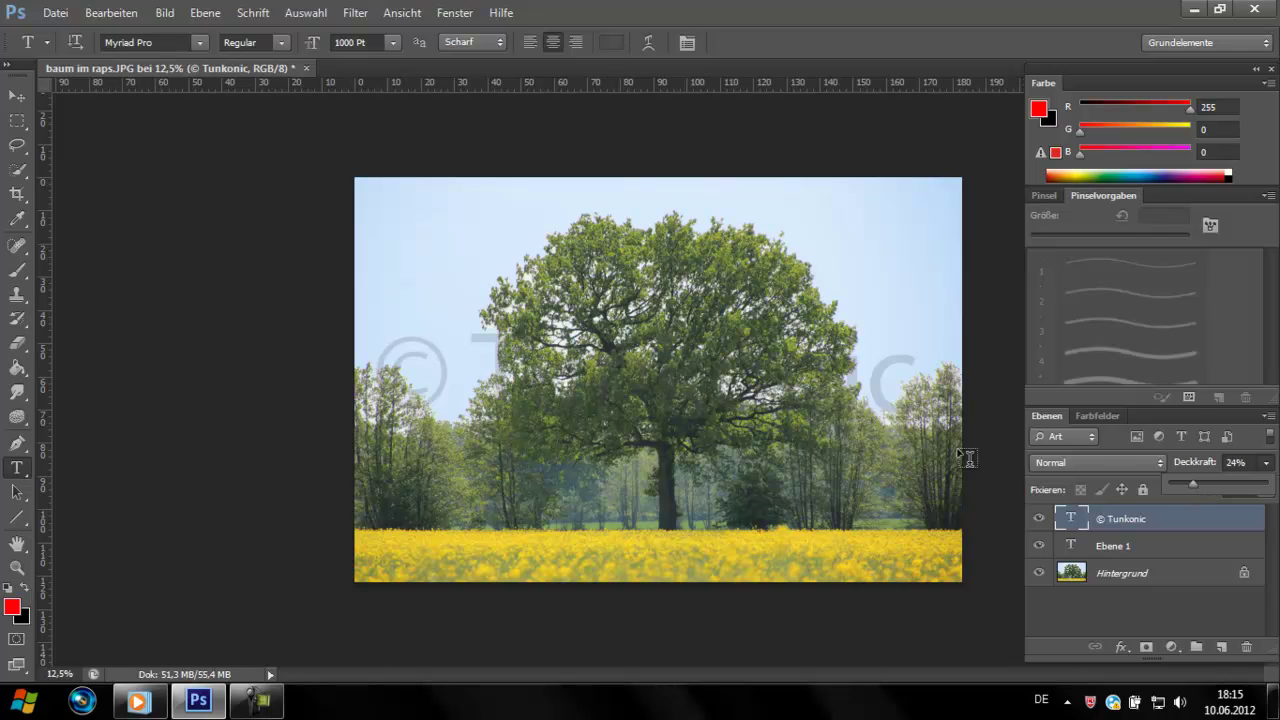
click(16, 95)
mouse_move(679, 392)
mouse_down()
mouse_move(684, 557)
mouse_move(680, 491)
mouse_up()
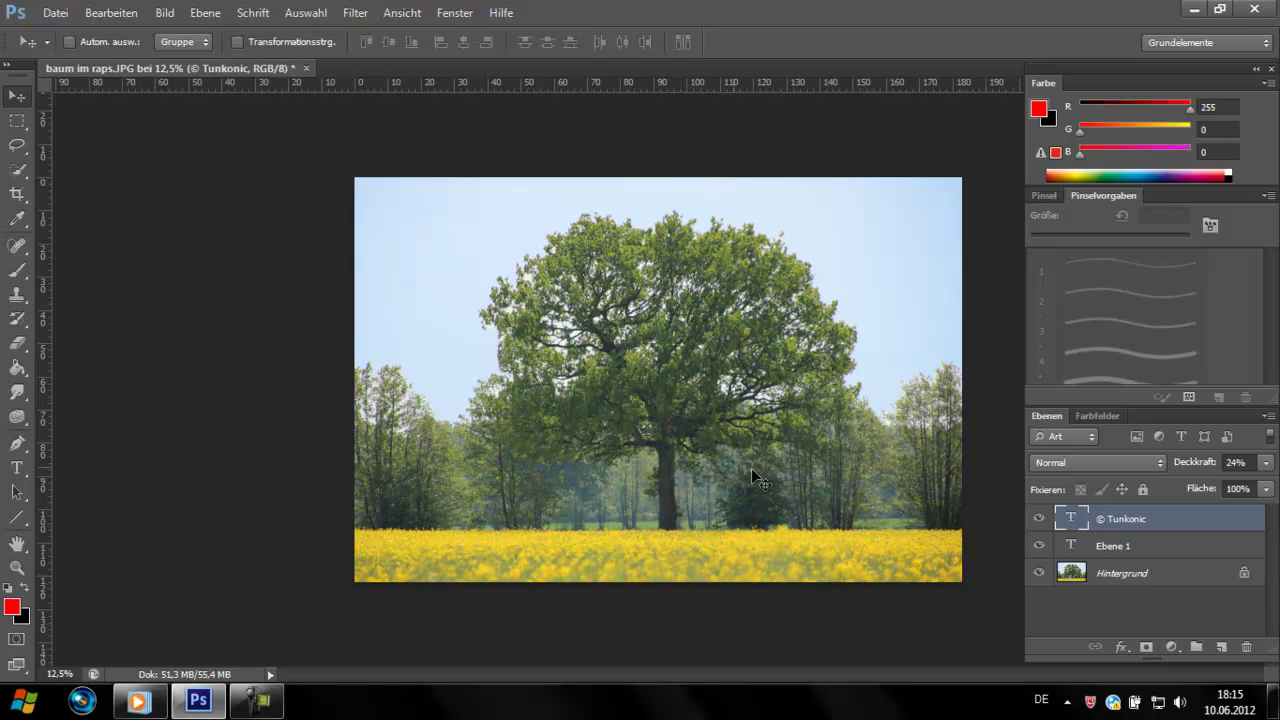
Recolour the © Tunkonic text to black (#000000) and commit the edit.
click(16, 467)
key(ctrl+a)
double_click(850, 482)
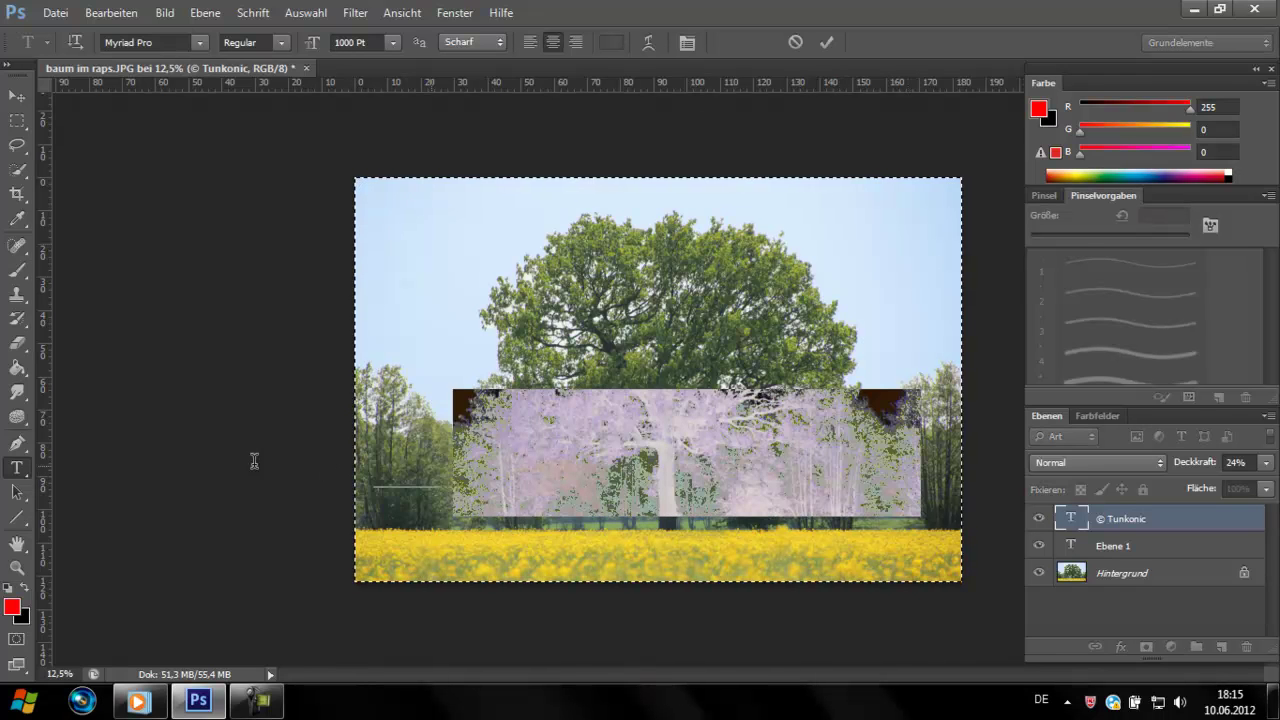
click(611, 42)
drag(661, 383, 600, 528)
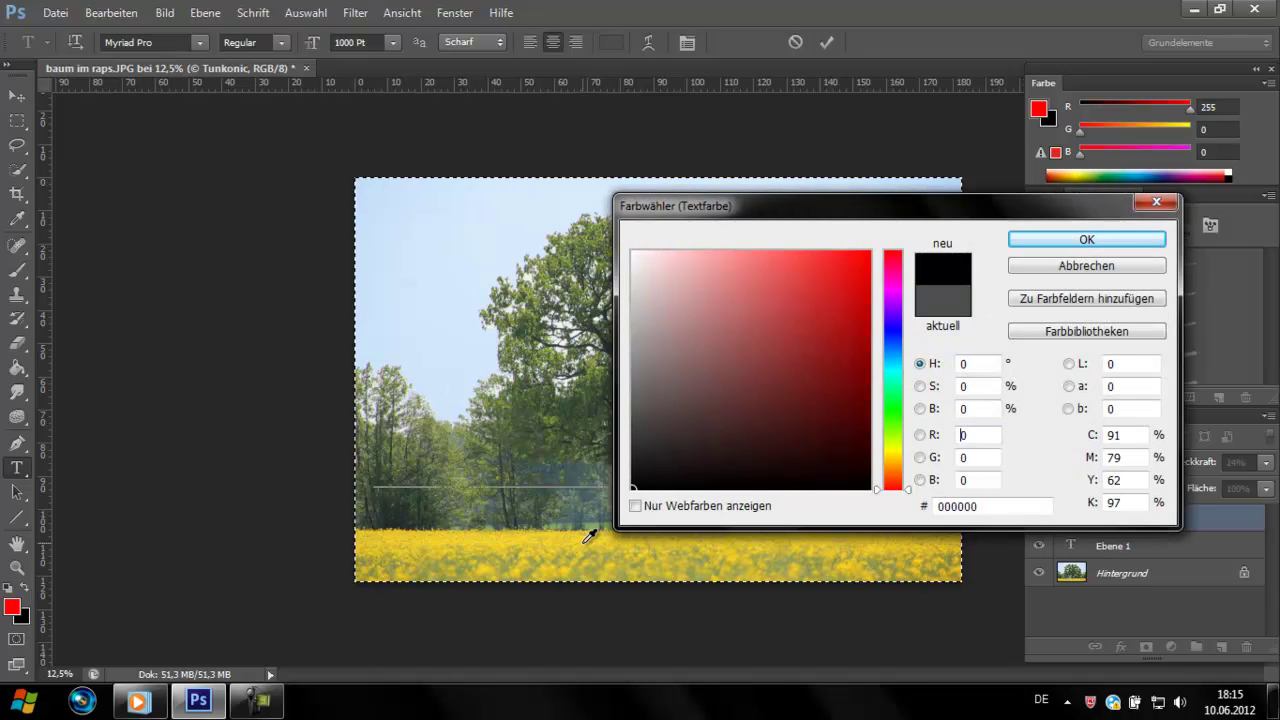
click(1062, 240)
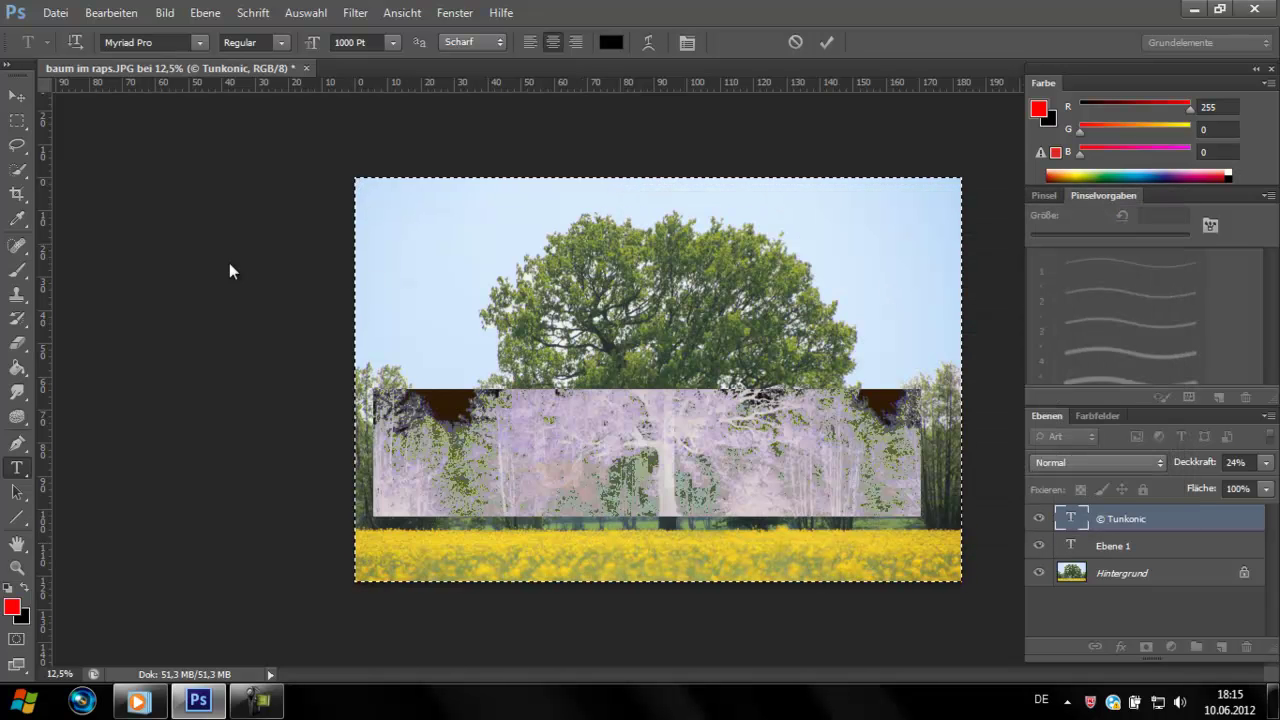
click(18, 120)
Drag the watermark up to the photo's top, then down to the tree's middle.
click(17, 96)
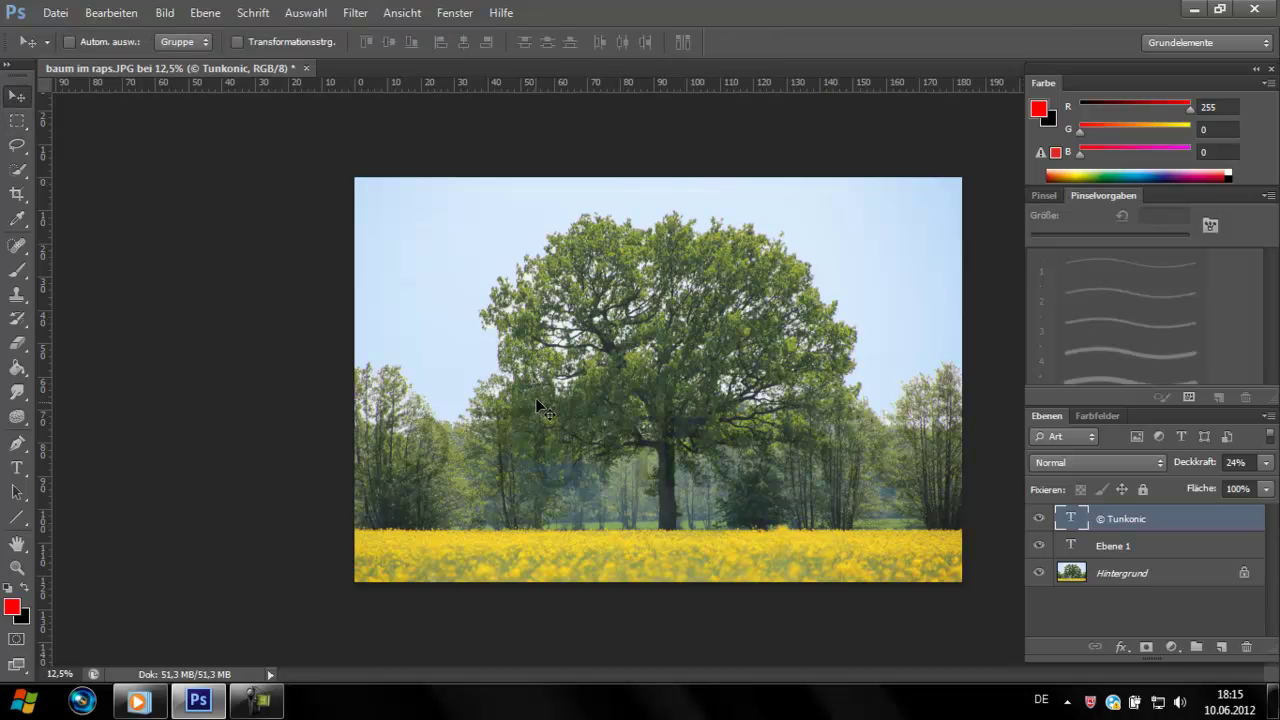
drag(534, 400, 576, 224)
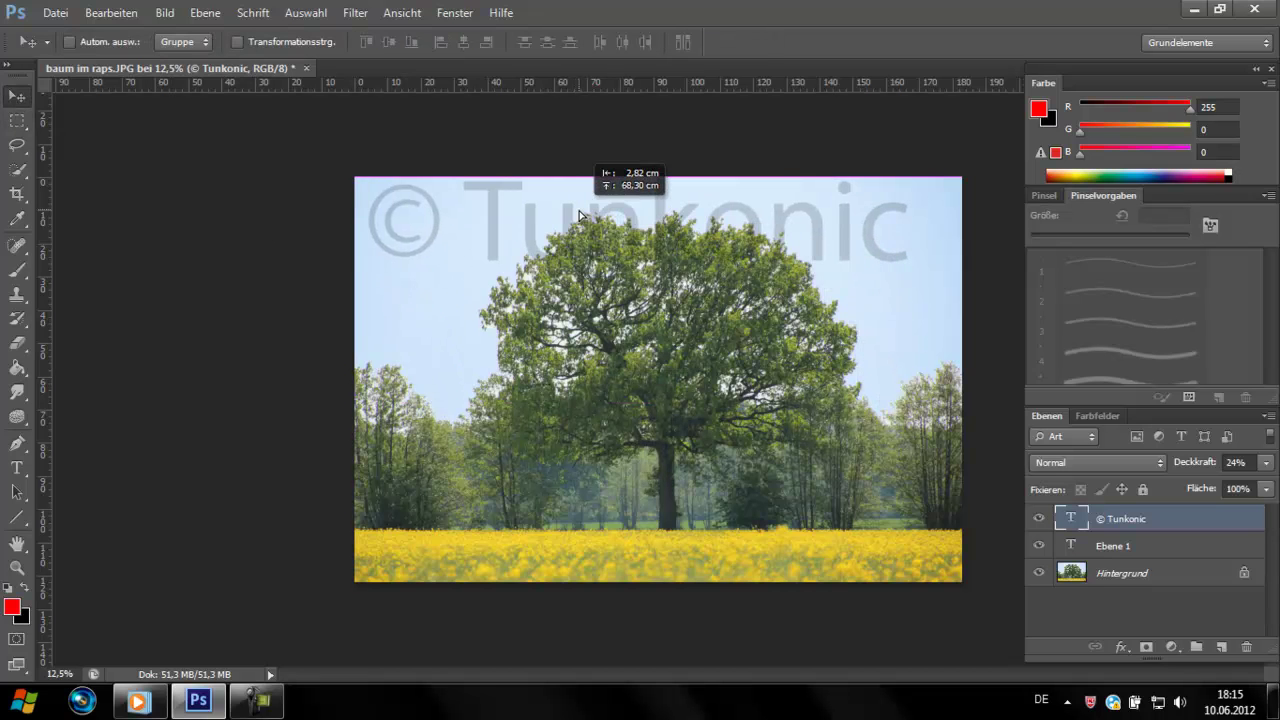
drag(576, 224, 580, 370)
key(ctrl+plus)
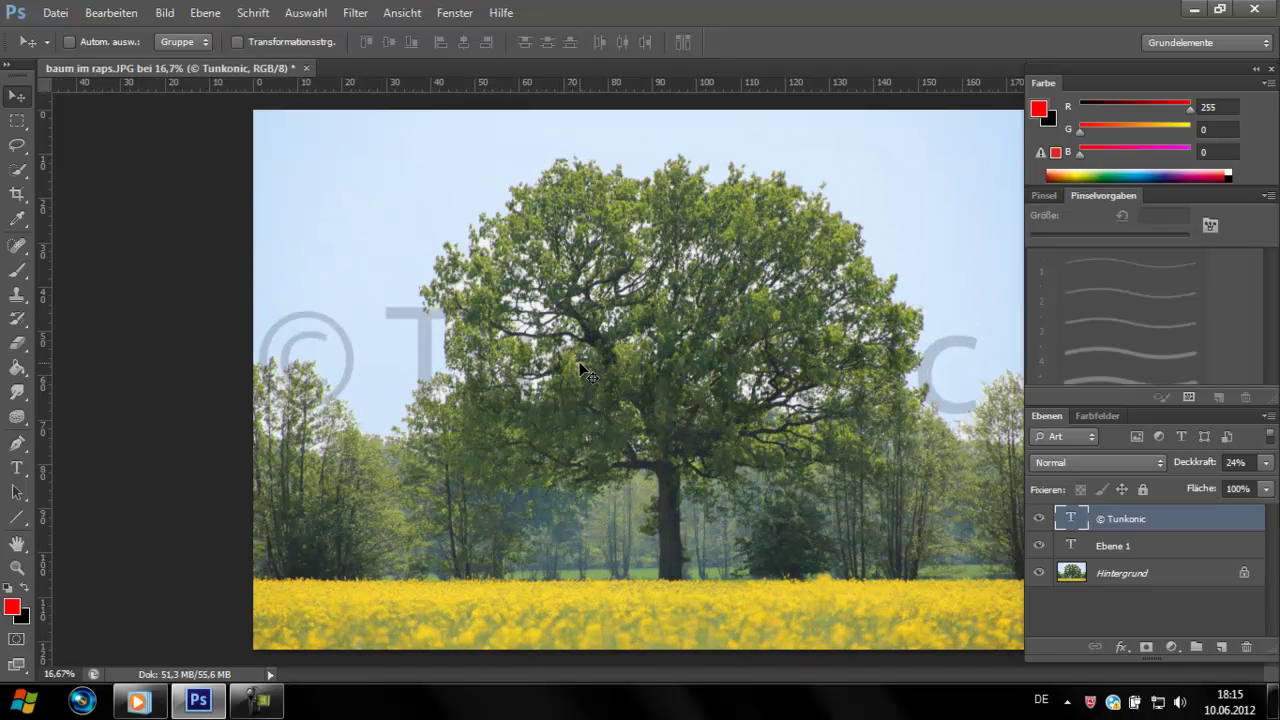
click(411, 333)
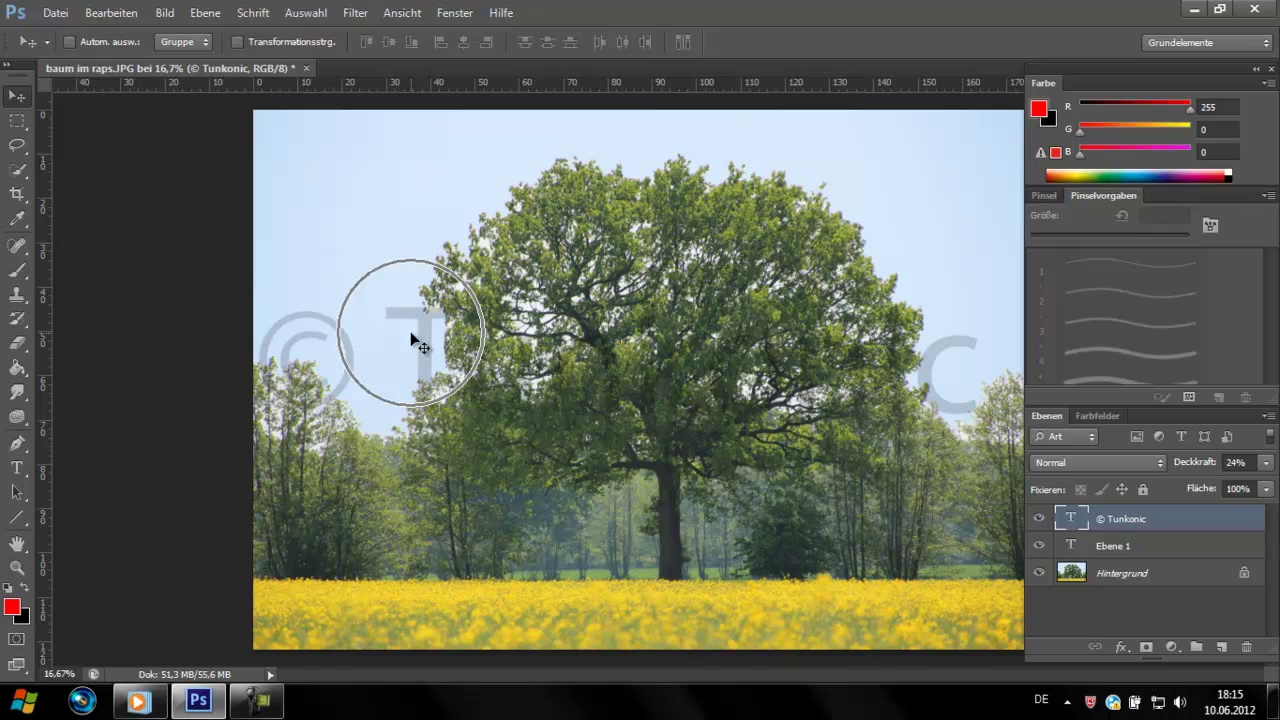
click(336, 352)
click(406, 358)
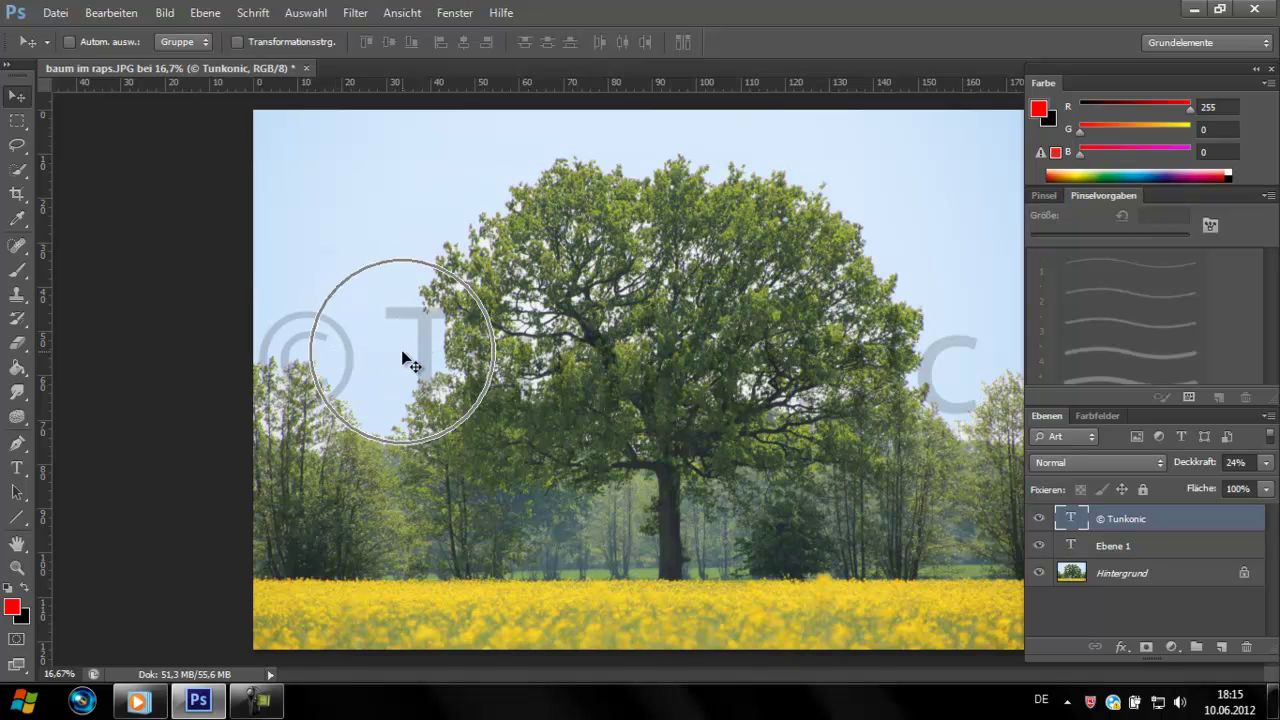
Try the watermark lower on the yellow field, then settle it back over the tree.
drag(683, 407, 688, 560)
drag(772, 550, 767, 619)
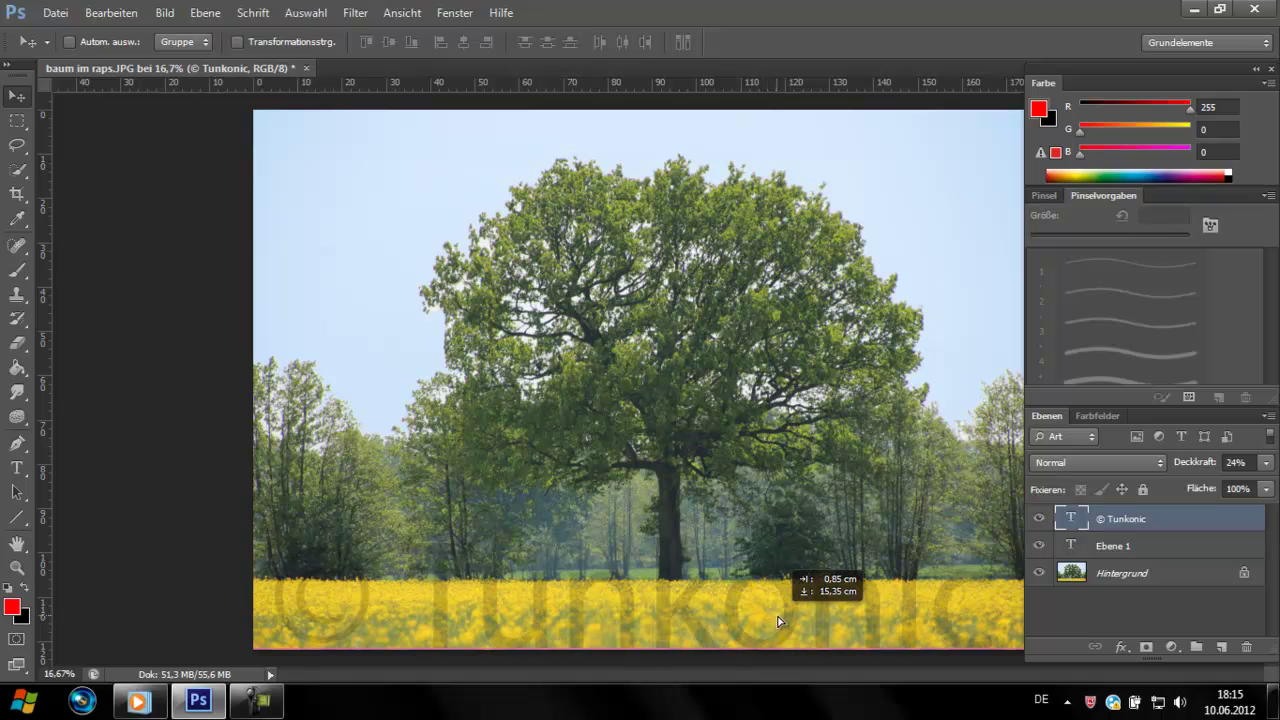
drag(767, 620, 775, 605)
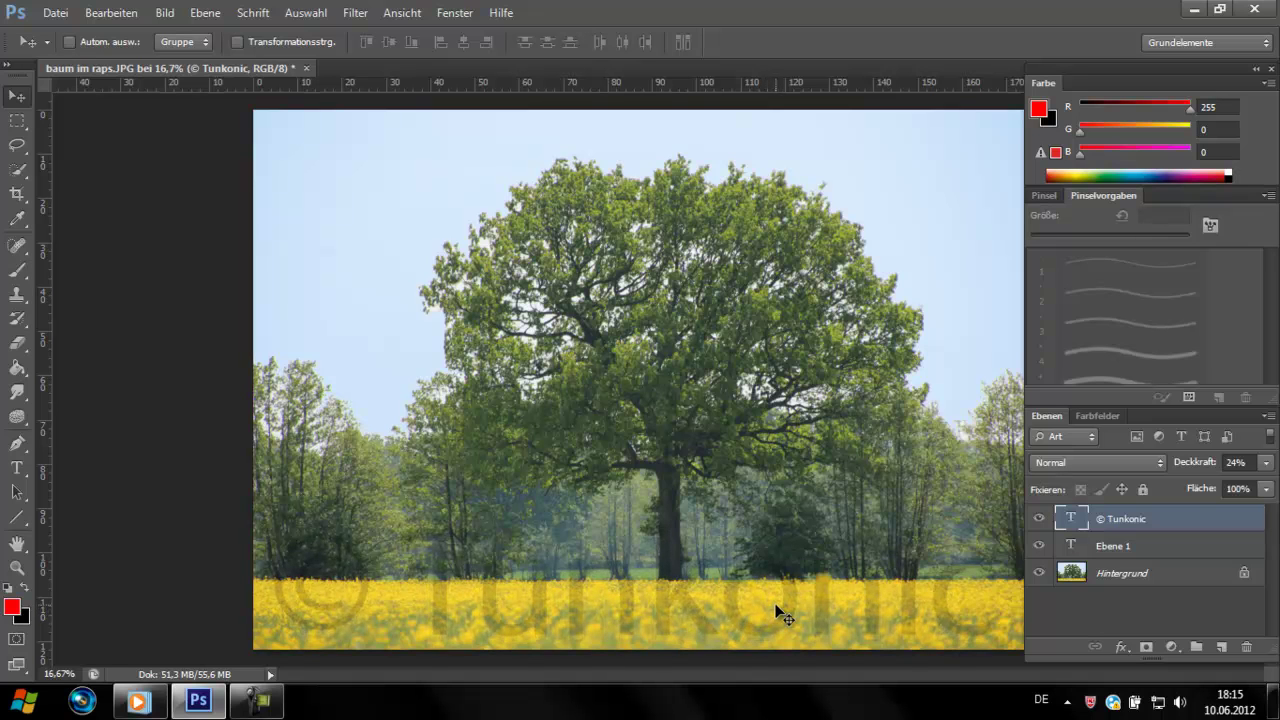
key(ctrl+minus)
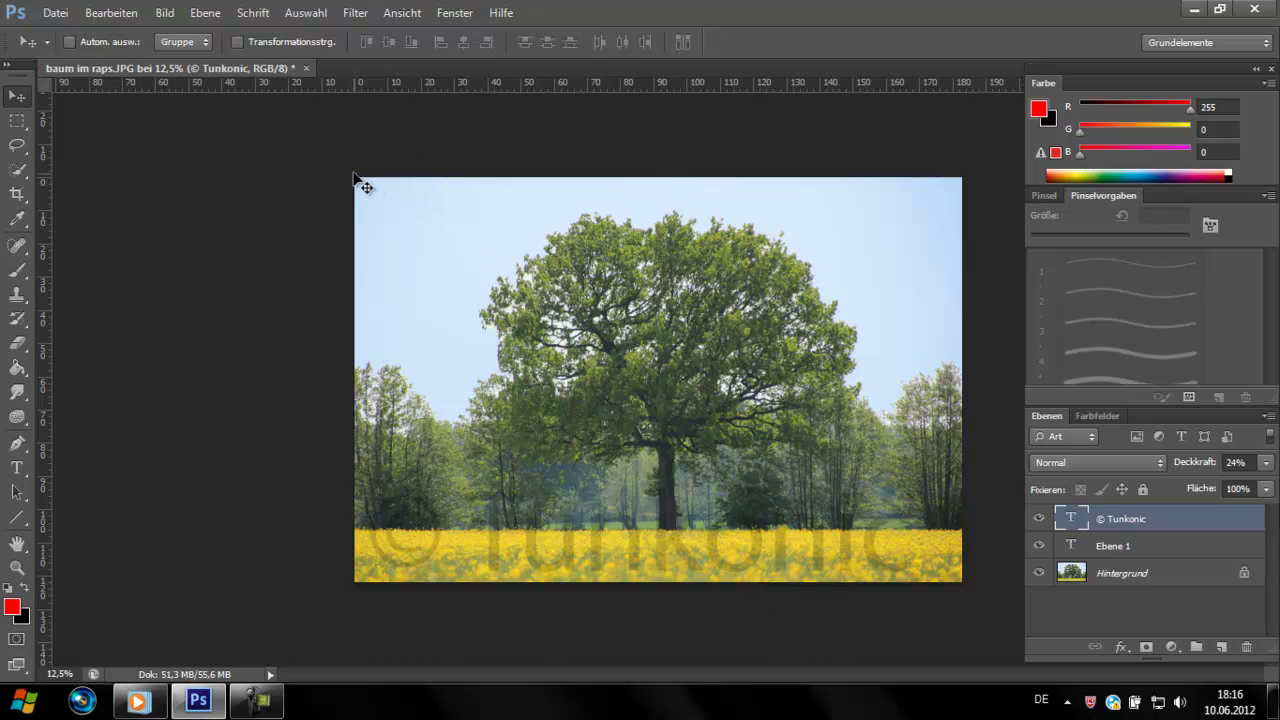
drag(756, 611, 735, 465)
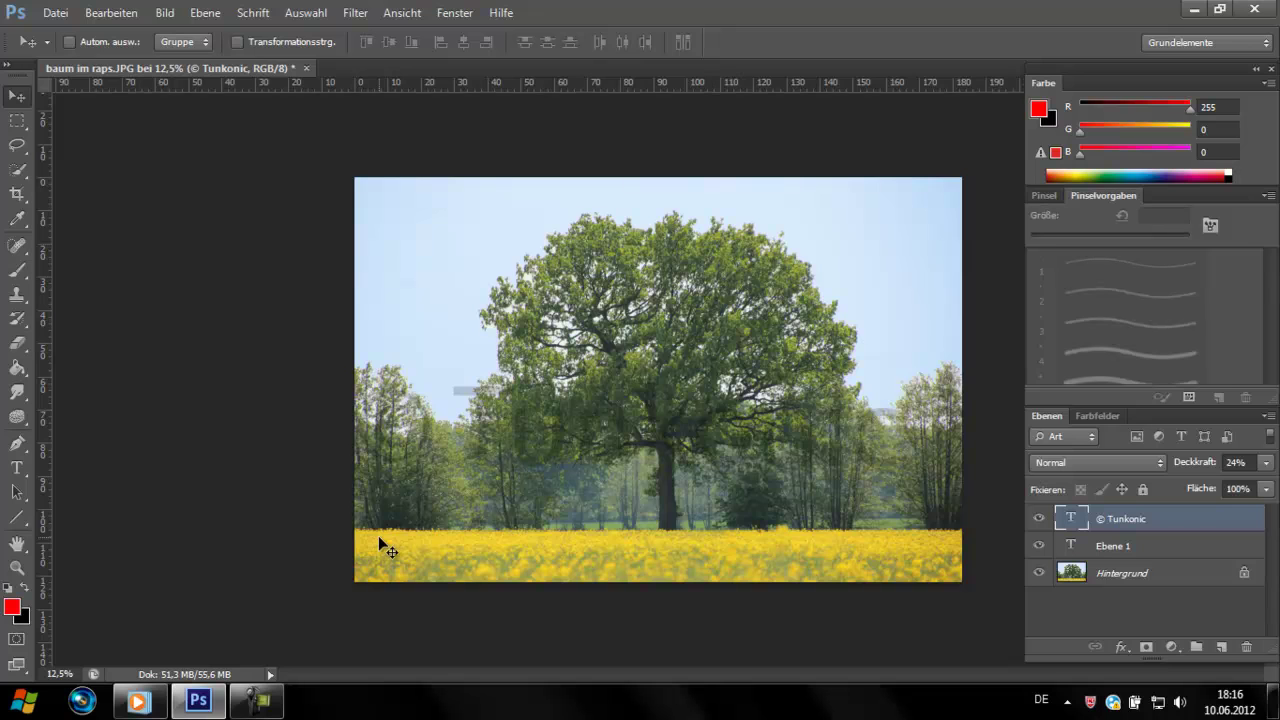
key(ctrl+plus)
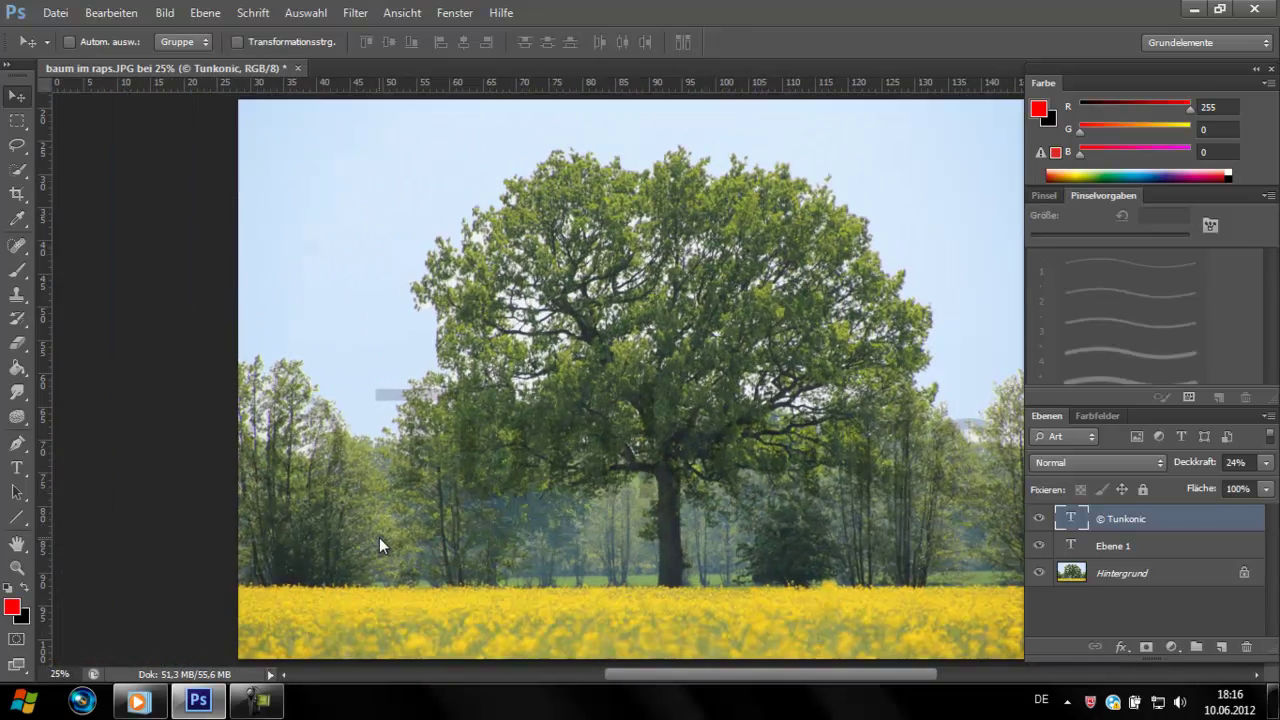
Raise the watermark opacity from 24% to 39% and start a free transform on it.
click(1266, 462)
drag(1213, 484, 1197, 482)
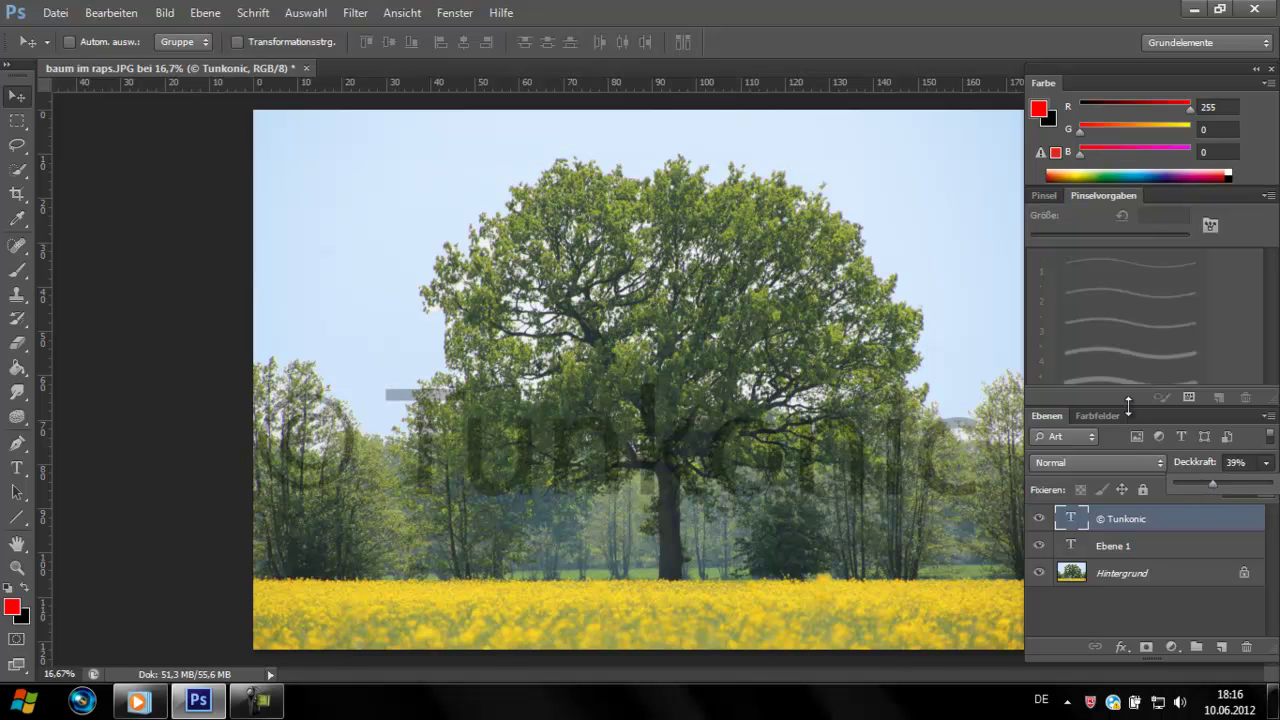
key(ctrl+minus)
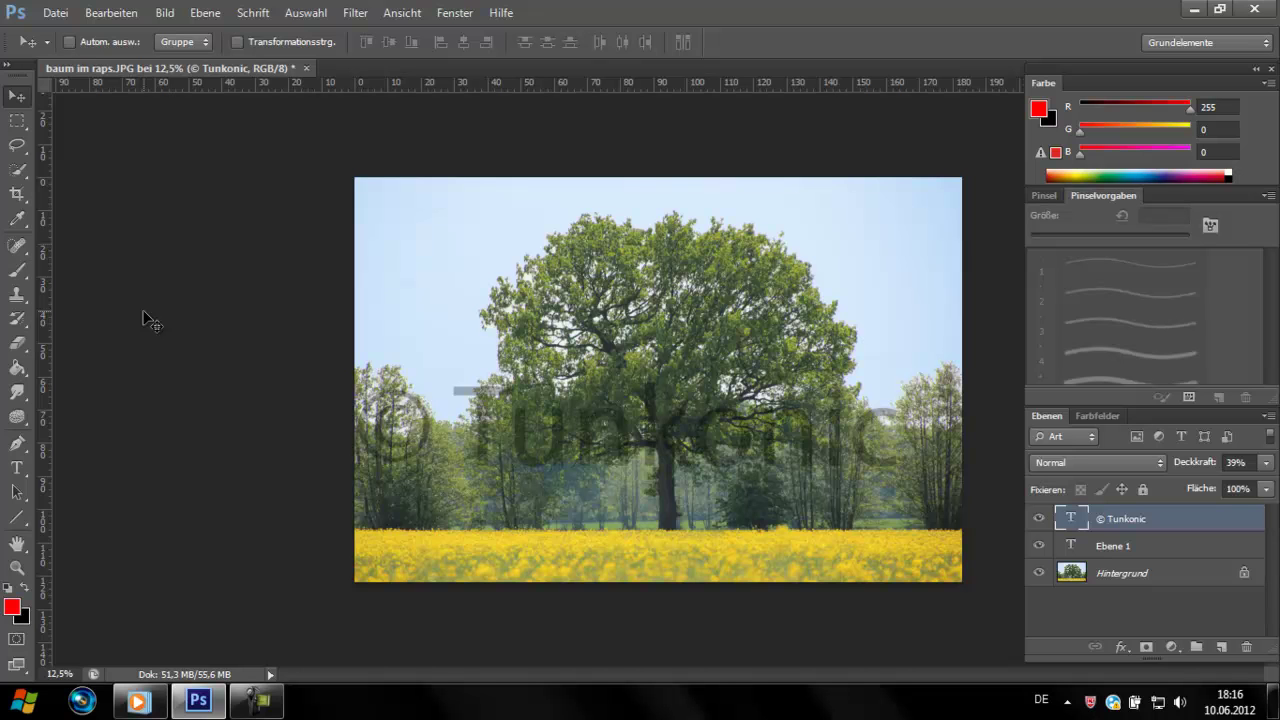
key(ctrl+t)
mouse_move(850, 330)
mouse_down()
mouse_move(684, 474)
mouse_move(565, 413)
mouse_move(650, 464)
mouse_up()
click(17, 121)
click(855, 273)
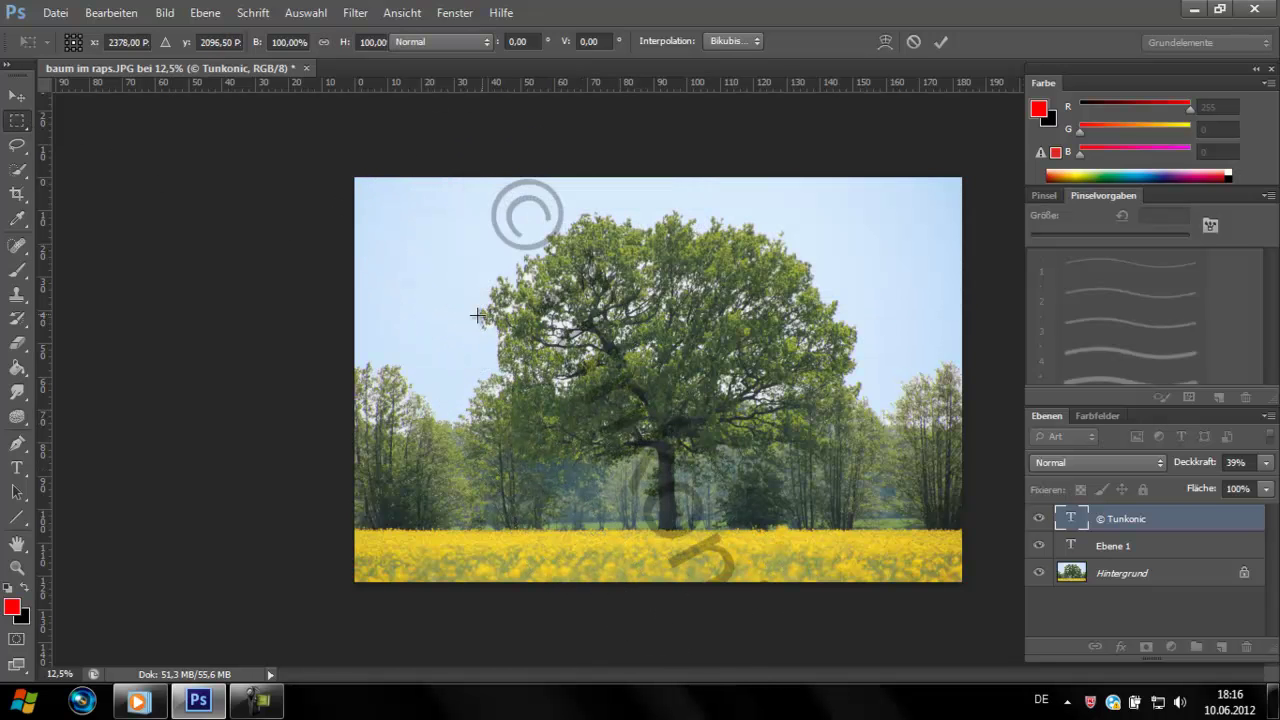